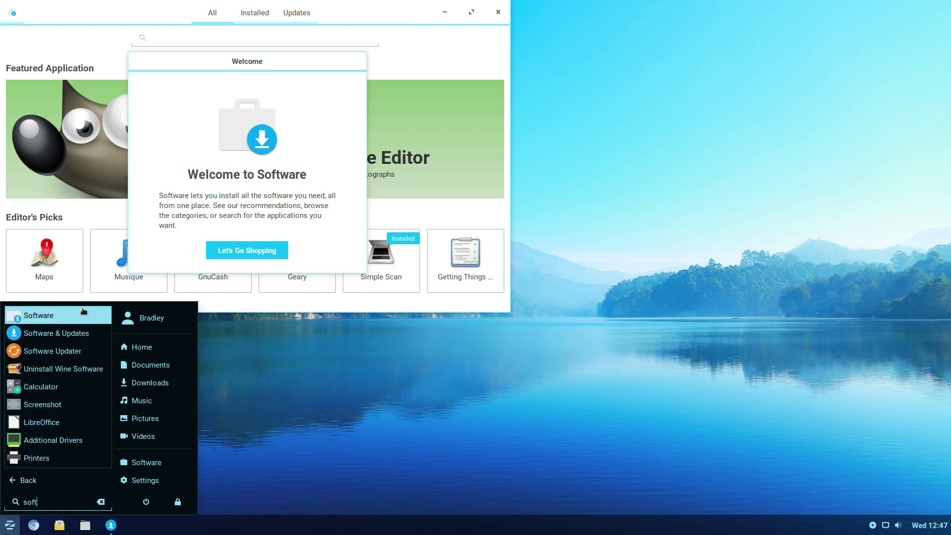
- Close the application menu and dismiss the Software welcome message to reach the store's home page
click(177, 131)
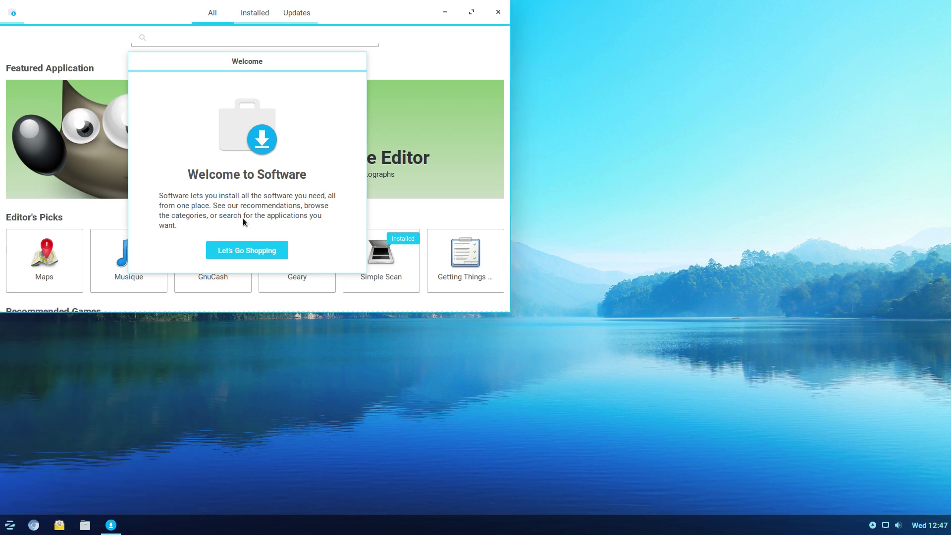
click(254, 250)
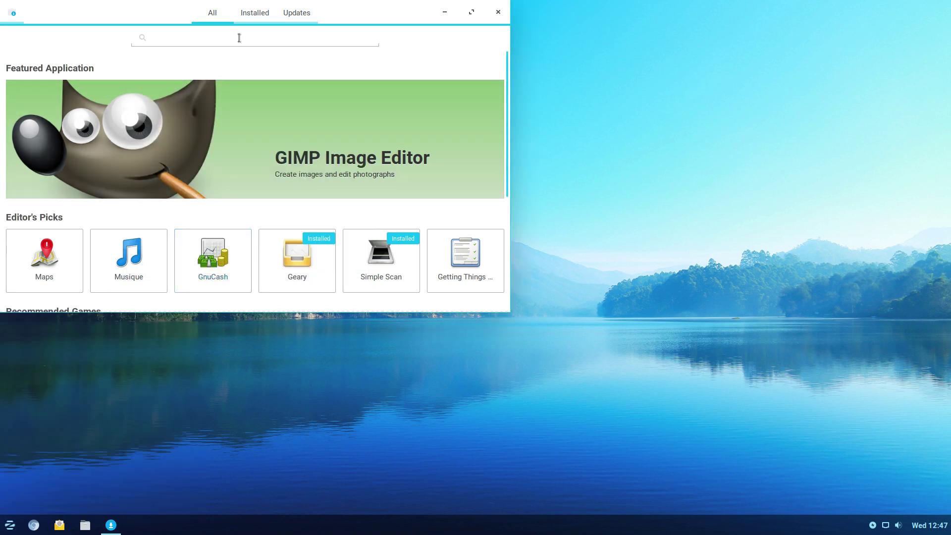
- Center the Software window, search for 'dropbox', and install the Dropbox package
drag(338, 10, 472, 65)
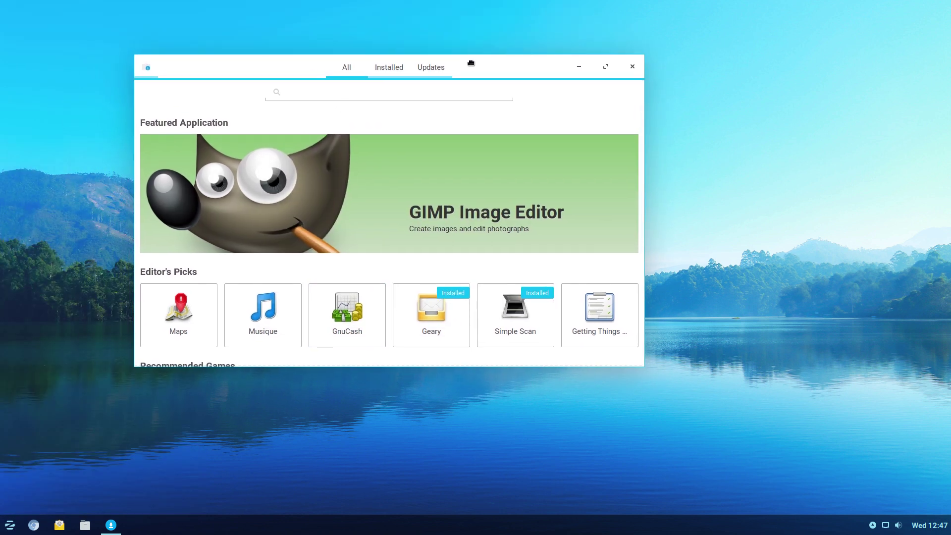
click(382, 93)
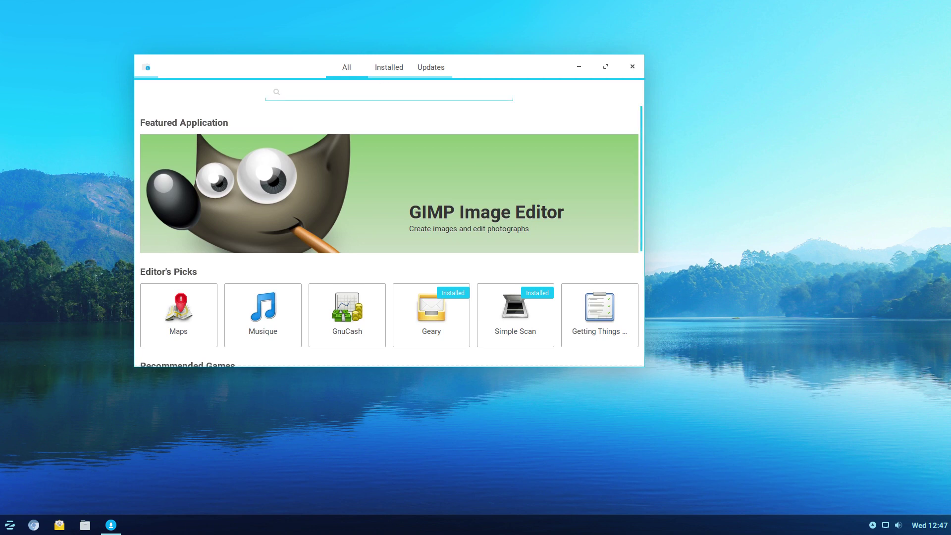
text(dropbox)
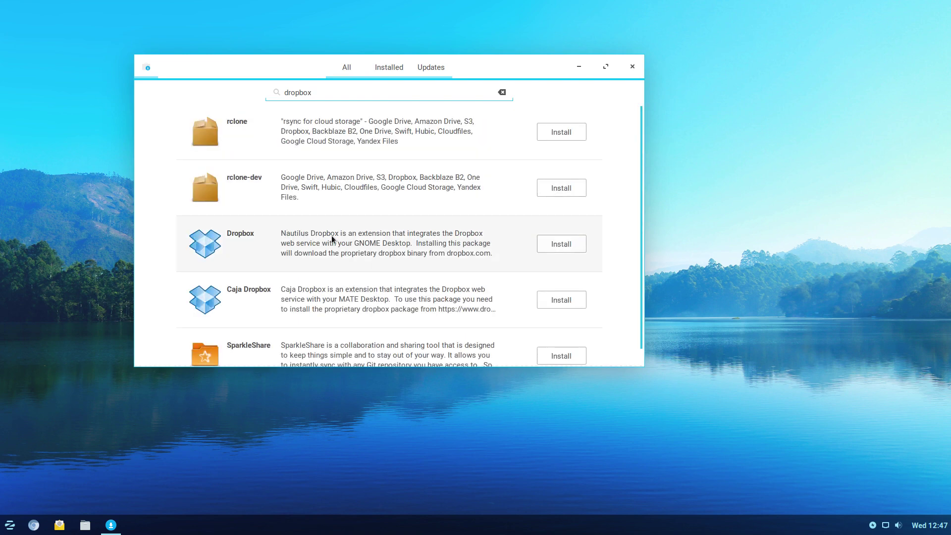
click(551, 246)
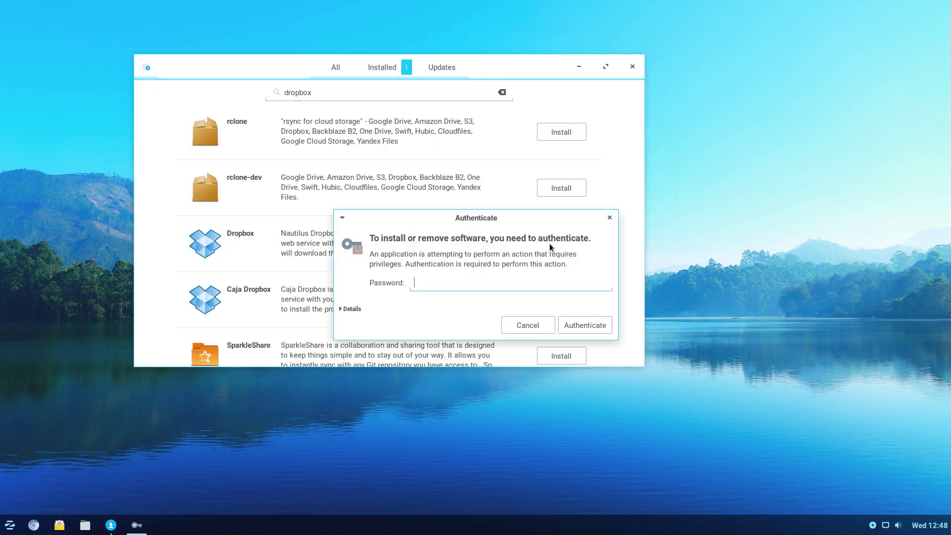
- Authorize the Dropbox installation with the account password, then close Software when it finishes
text(•••••••)
key(Return)
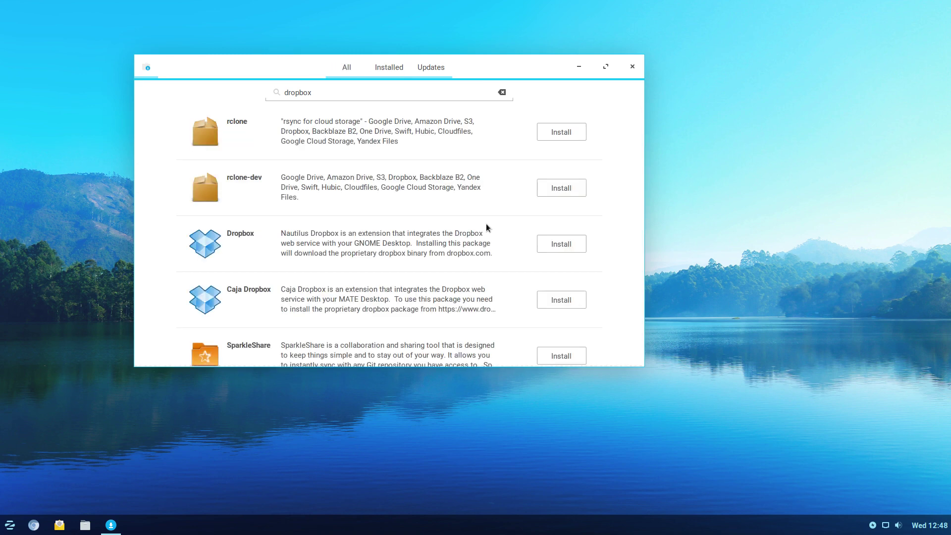
click(632, 68)
click(9, 525)
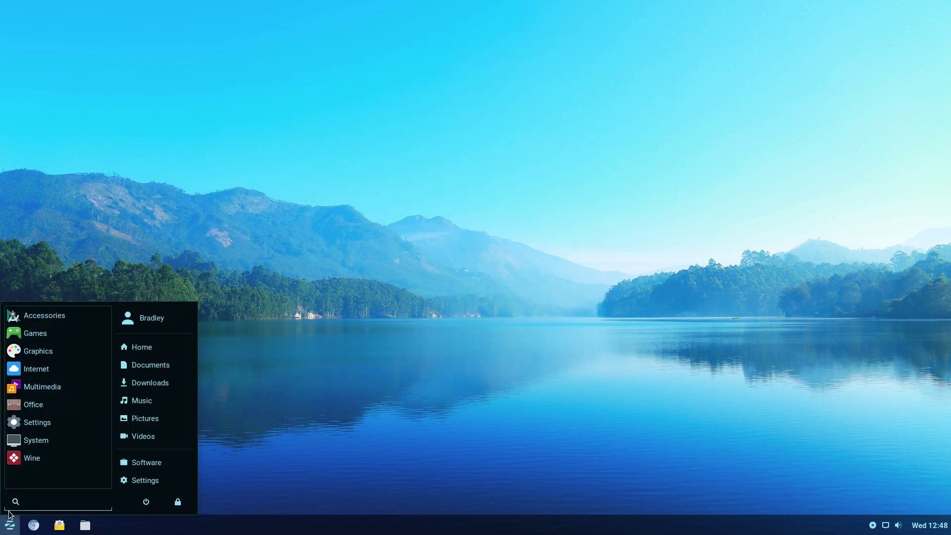
- Launch Dropbox from a 'drop' menu search and accept downloading the proprietary daemon
text(drop)
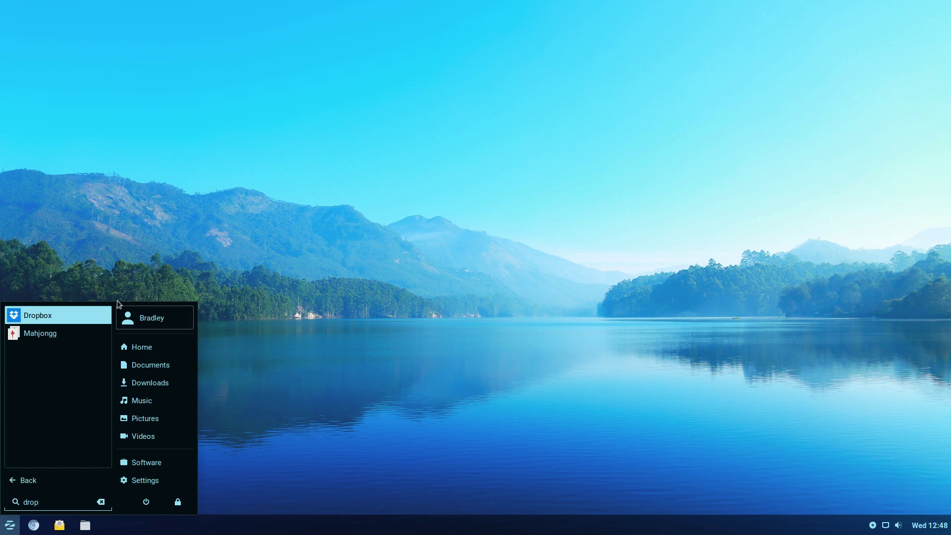
click(67, 316)
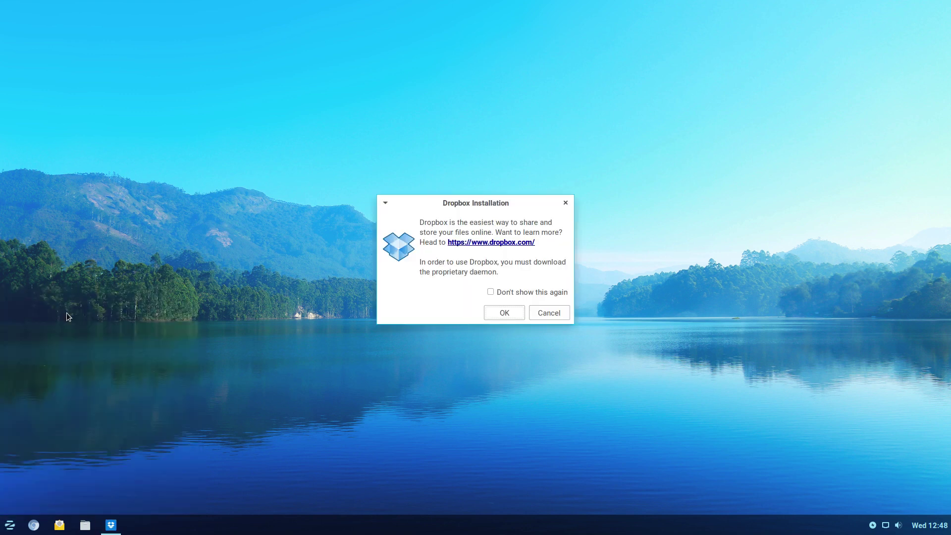
click(504, 313)
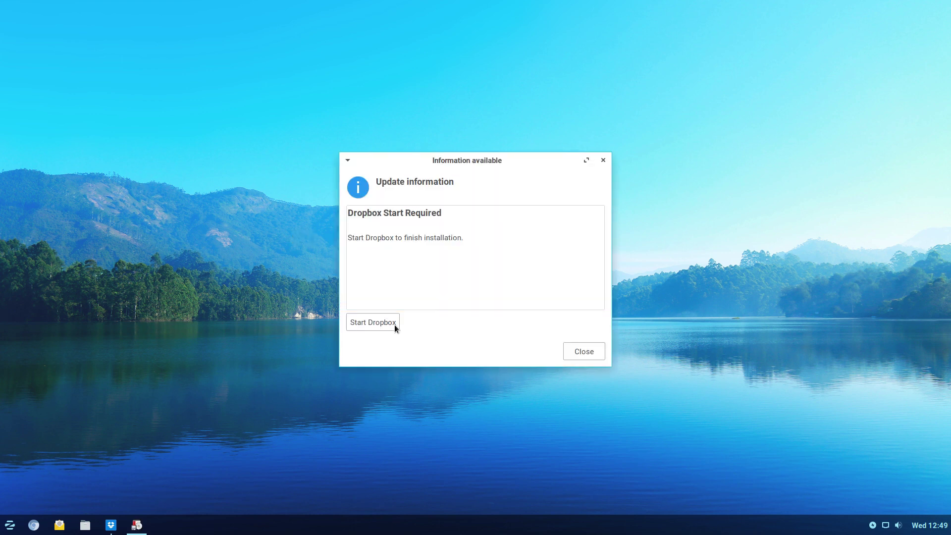
- Start Dropbox, begin linking from its tray icon, and set Chromium as the preferred browser
click(378, 322)
drag(471, 163, 433, 156)
click(873, 526)
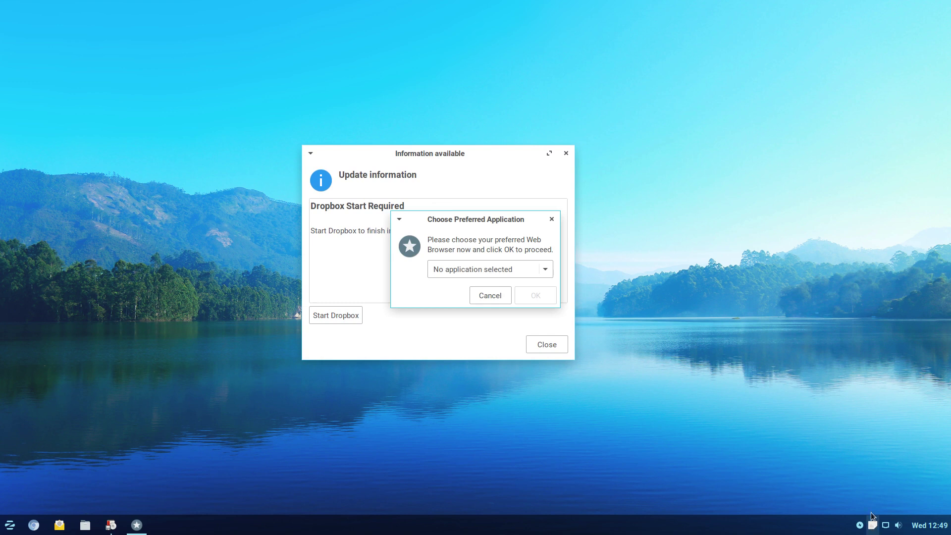
click(488, 270)
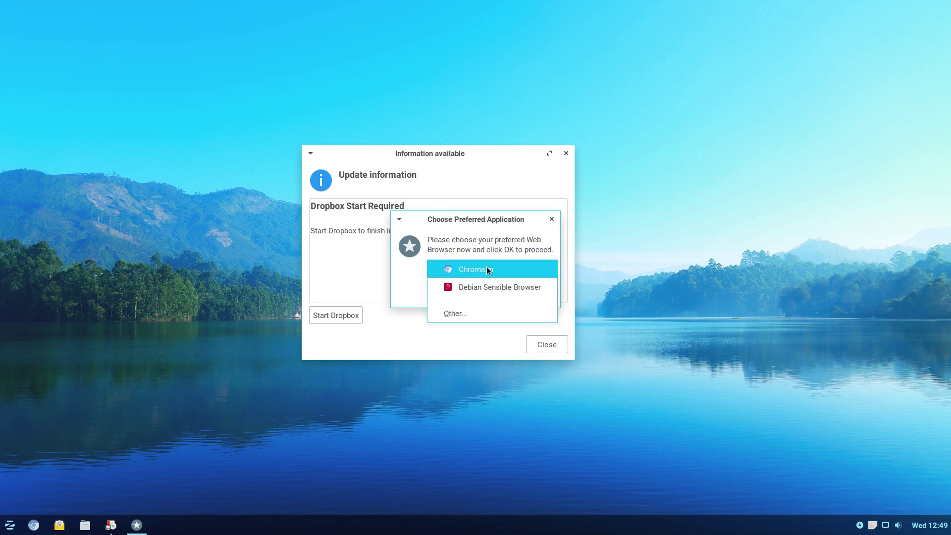
click(486, 269)
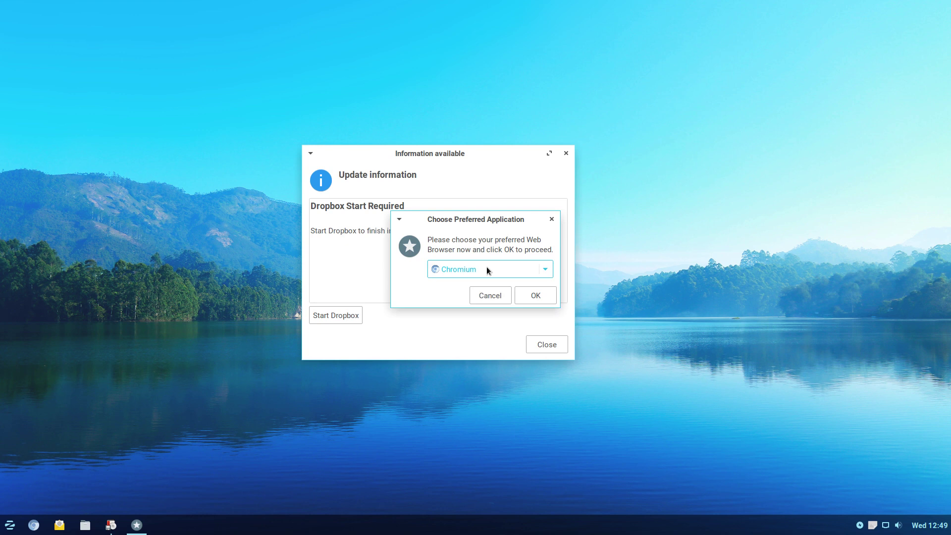
click(522, 296)
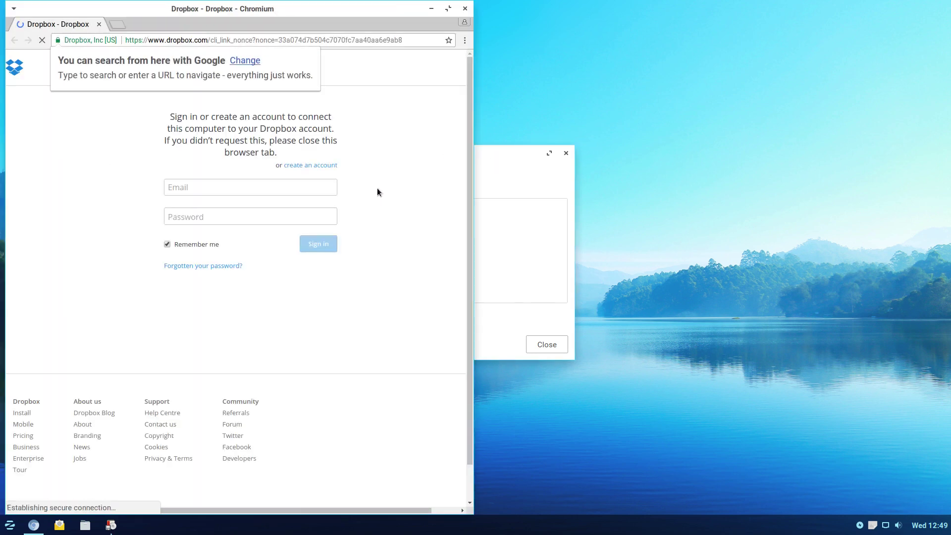
- Sign in to the Dropbox account in Chromium and move the Dropbox folder window right
click(252, 189)
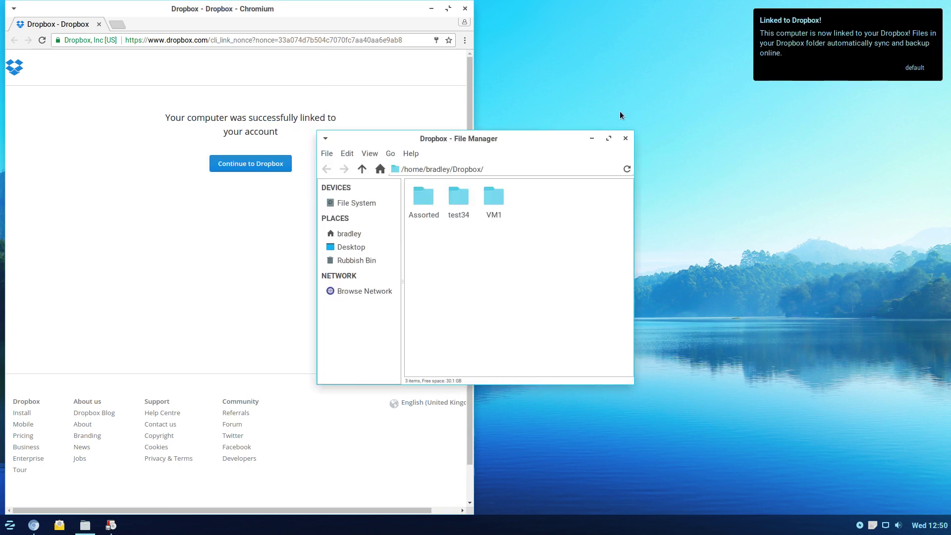
drag(488, 139, 638, 153)
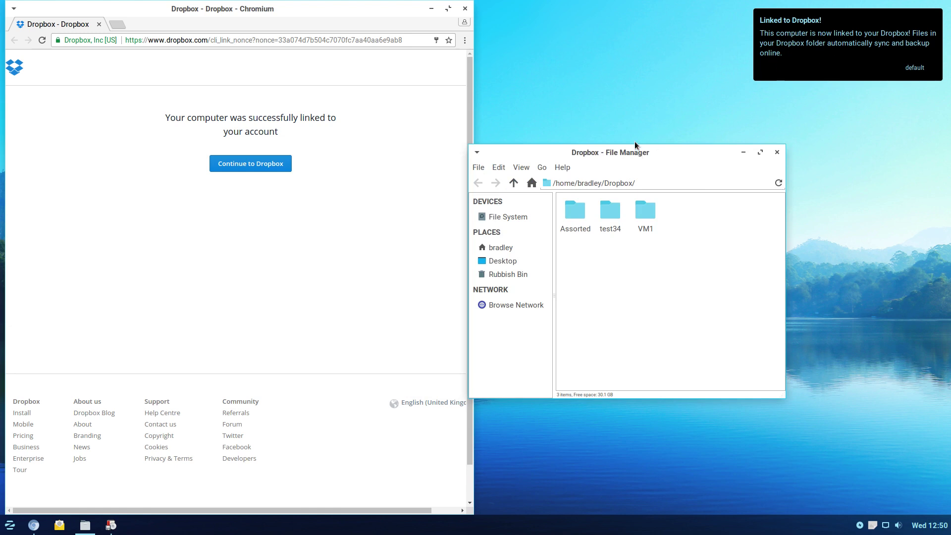
- Bookmark the Dropbox folder from the home folder into the sidebar Places and open it
drag(644, 153, 668, 150)
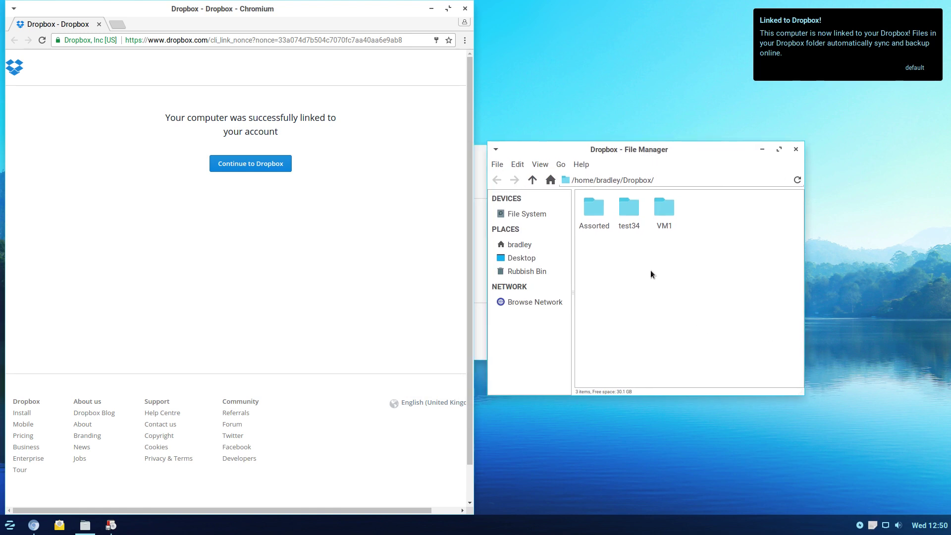
click(532, 179)
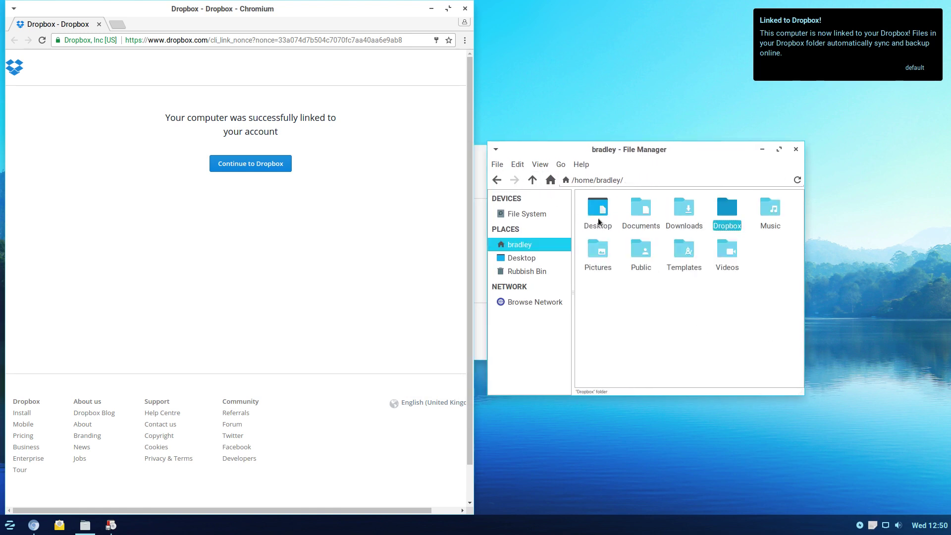
drag(726, 209, 516, 282)
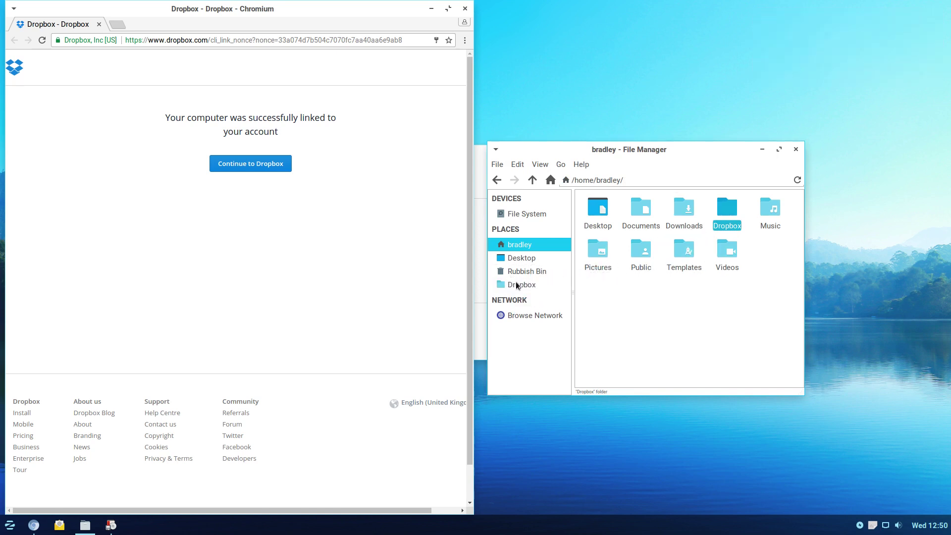
click(516, 282)
- Close File Manager, the Dropbox information window and Chromium
click(796, 149)
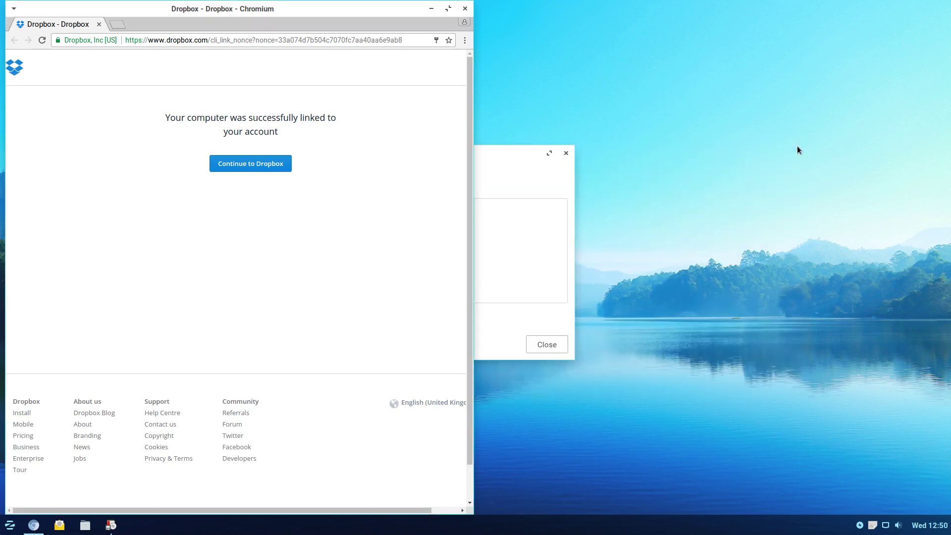
click(554, 345)
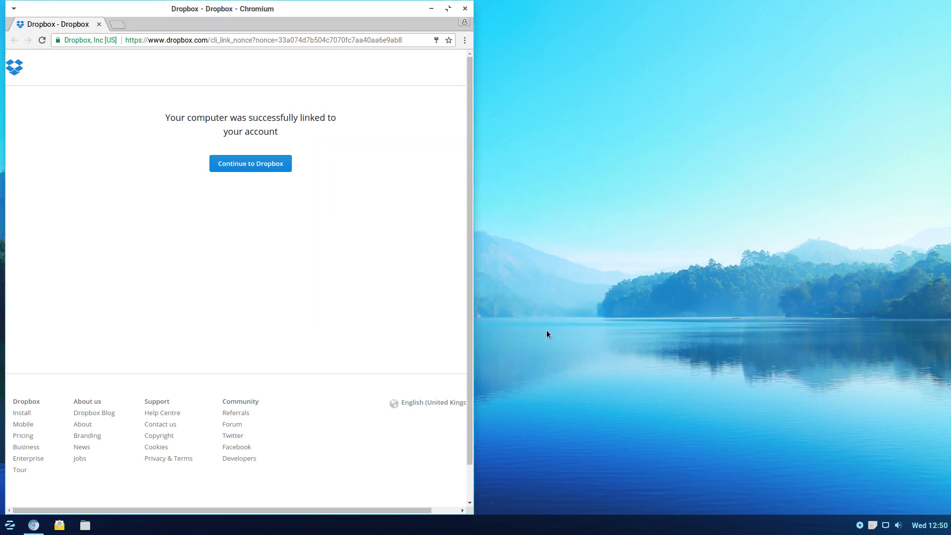
click(463, 9)
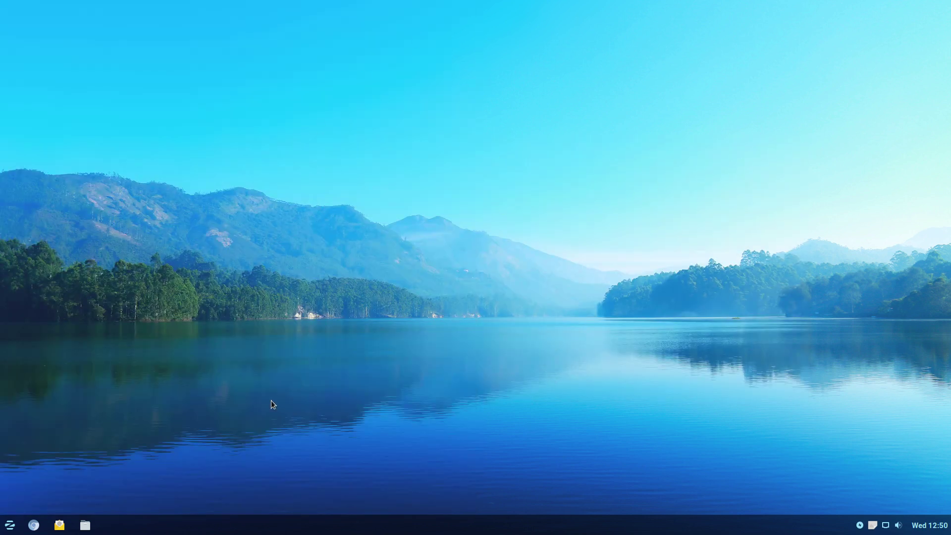
- Open the desktop Settings and go to the Session and Startup panel
click(9, 531)
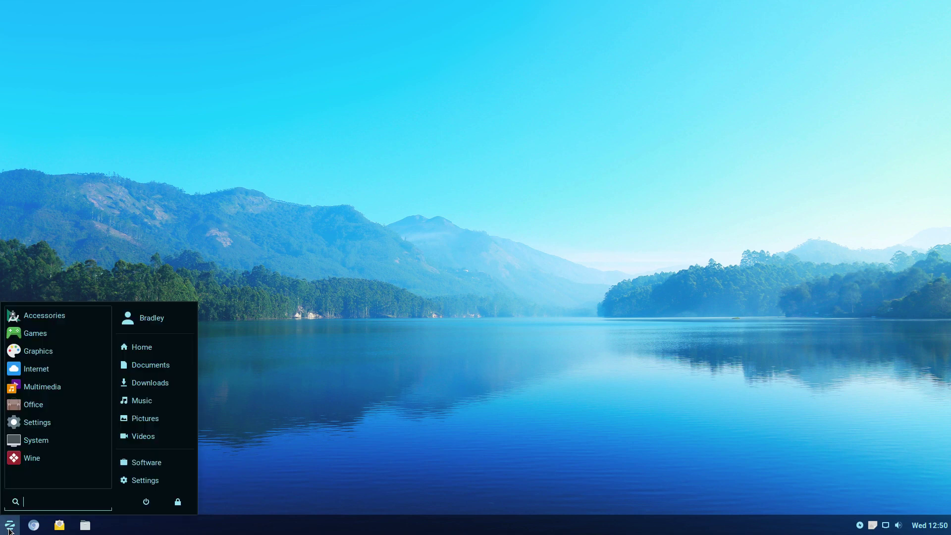
click(155, 484)
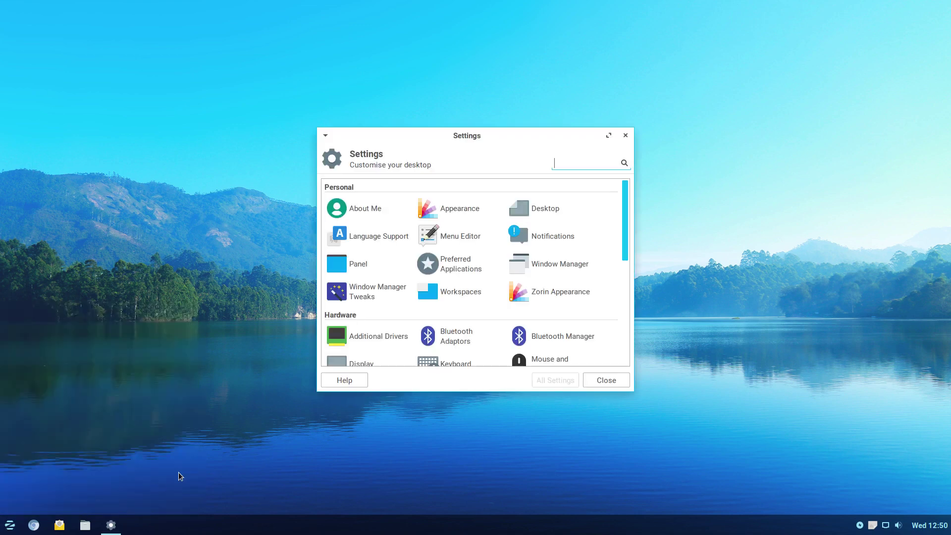
scroll(488, 257, down, 5)
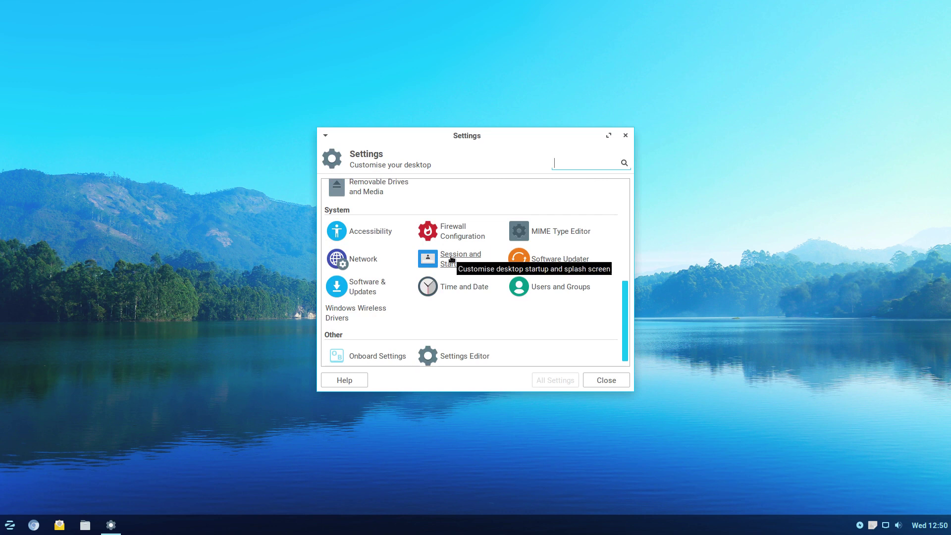
click(451, 260)
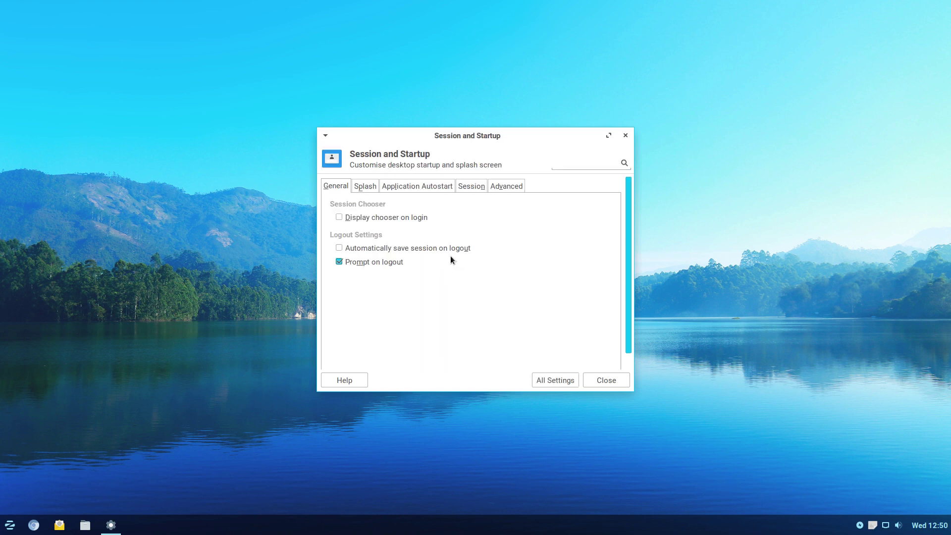
- Select the Dropbox entry under Application Autostart, enlarge the window, and open the entry for editing
click(399, 187)
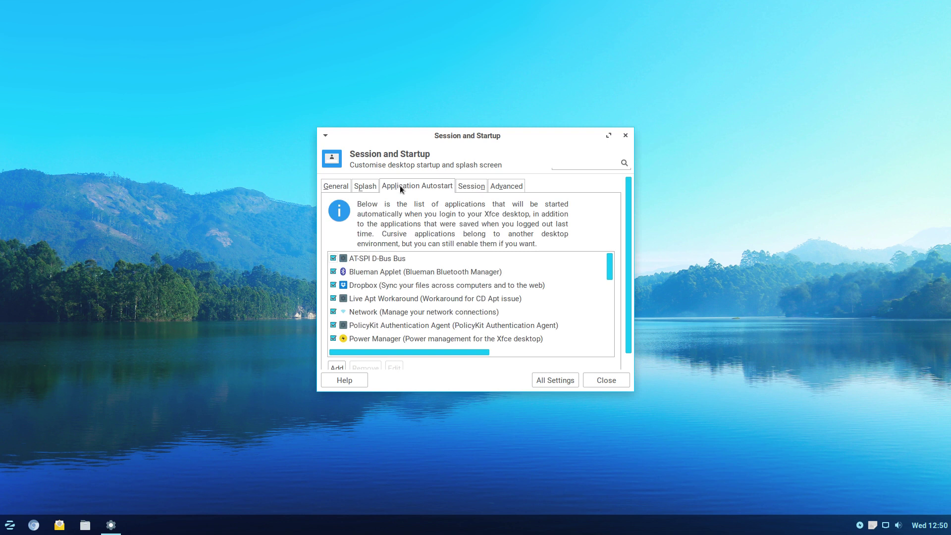
click(355, 284)
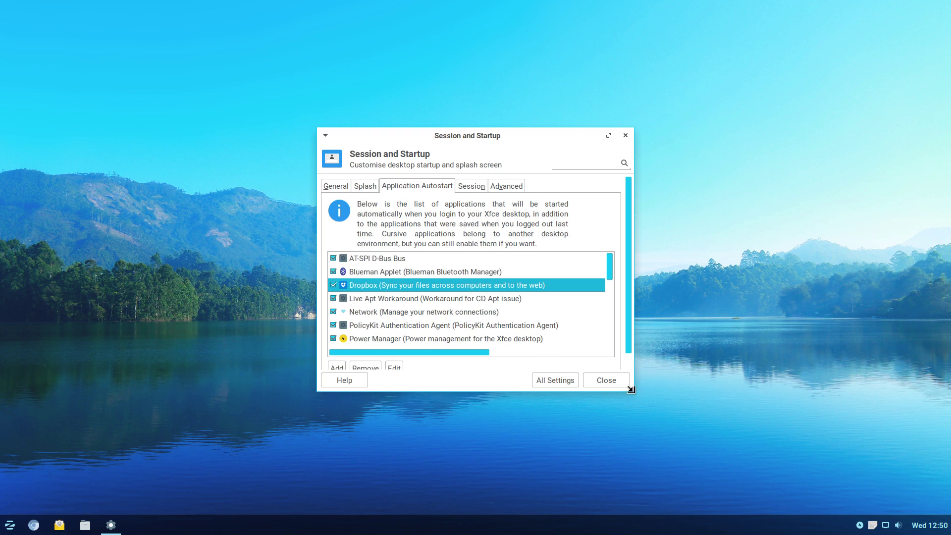
drag(629, 389, 689, 432)
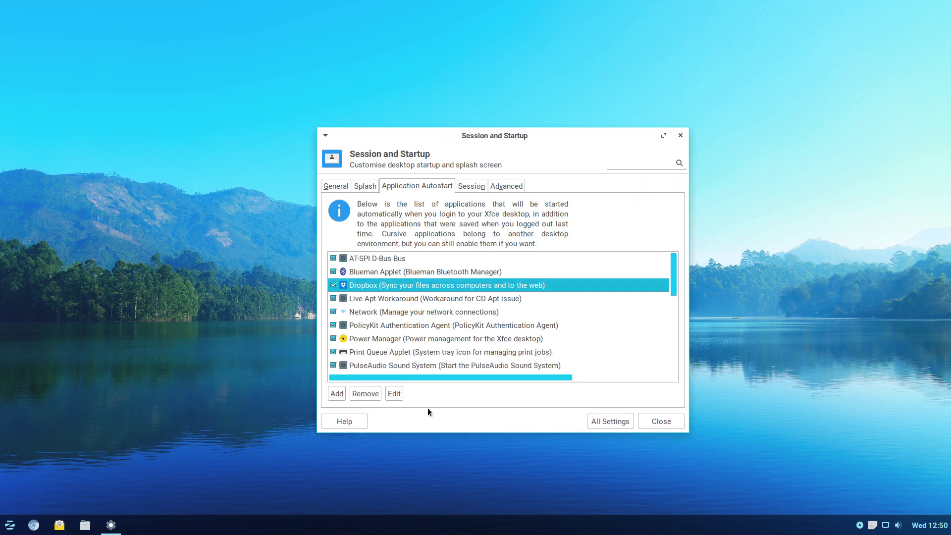
click(393, 394)
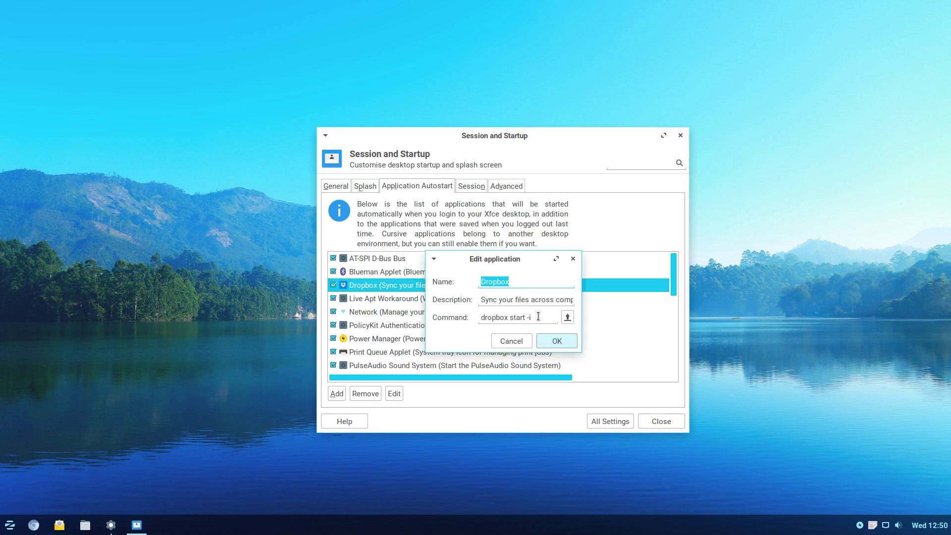
- Check the 'dropbox start -i' command, cancel, and remove the Dropbox autostart entry
drag(538, 317, 471, 316)
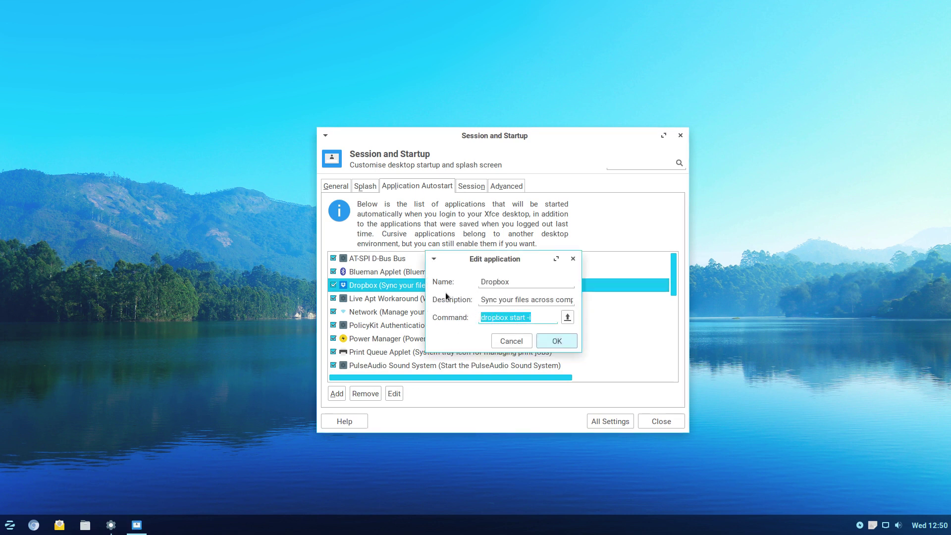
click(516, 343)
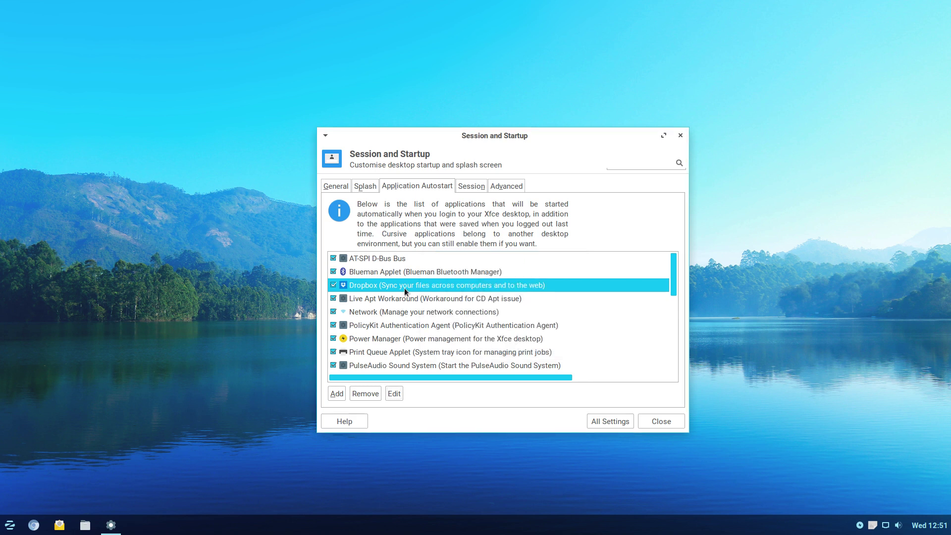
click(373, 394)
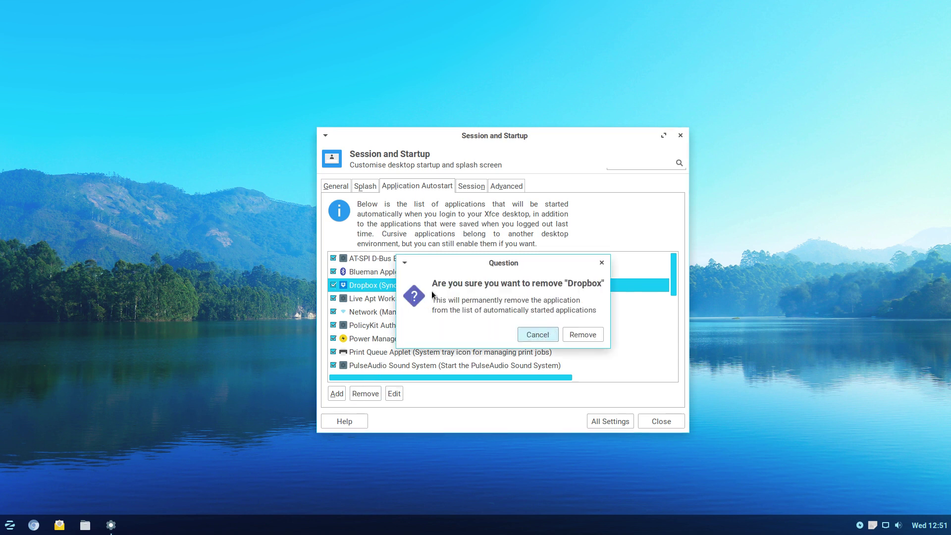
click(570, 335)
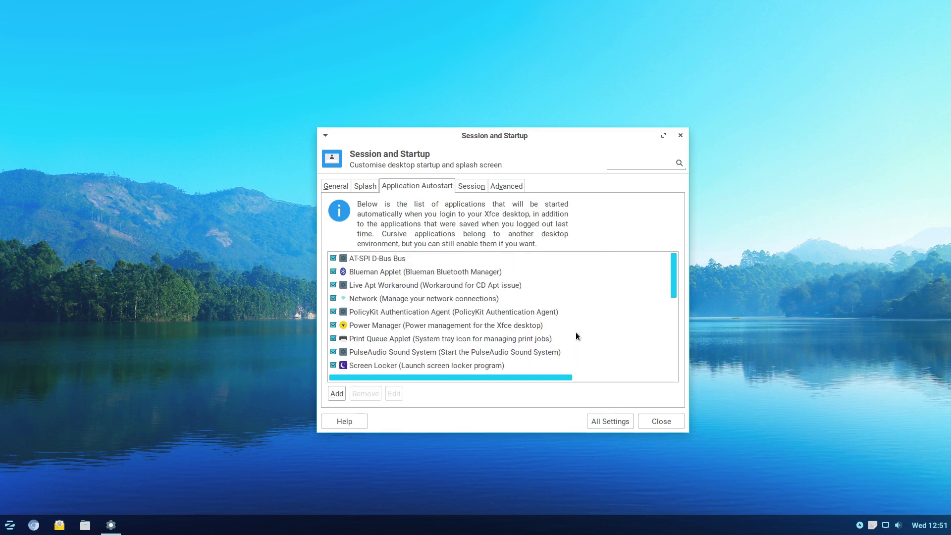
click(337, 394)
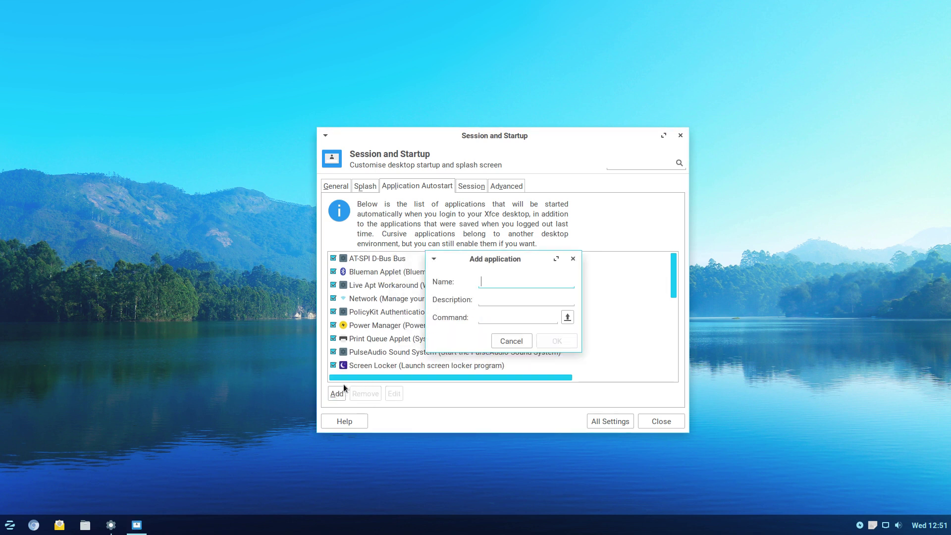
- Add an autostart entry named Dropbox, described 'File Sharing', running 'dbus-launch dropbox start'
text(Dropb)
text(ox)
text(File Sh)
text(aring)
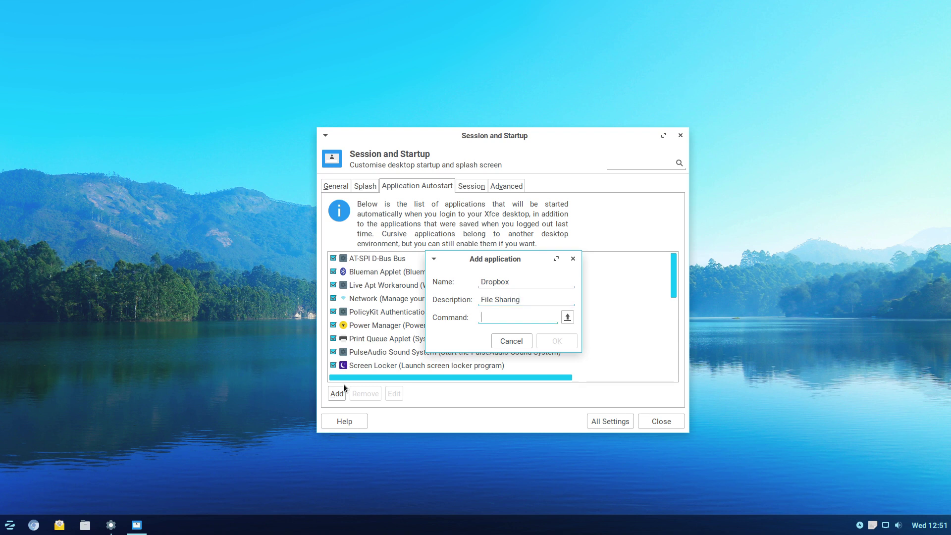
text(dbu)
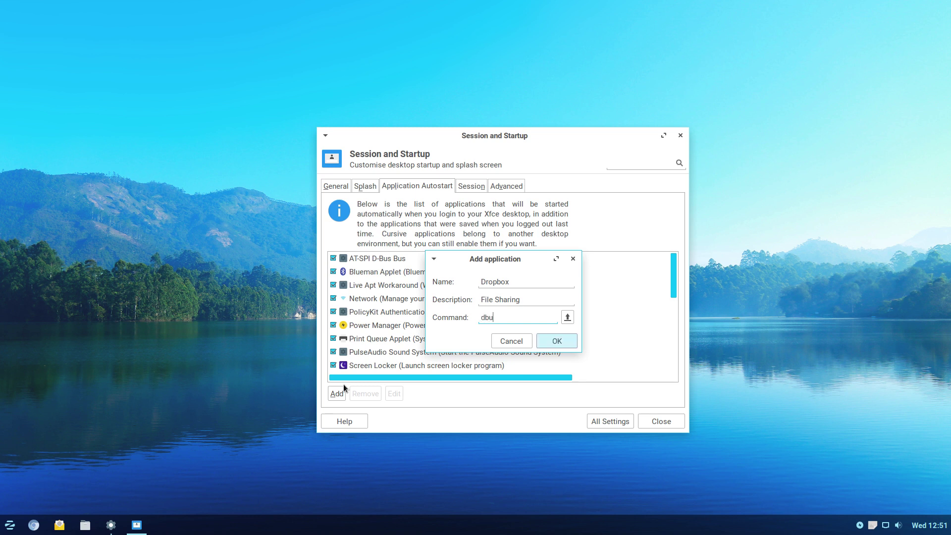
text(s-launch dropbox start)
click(564, 341)
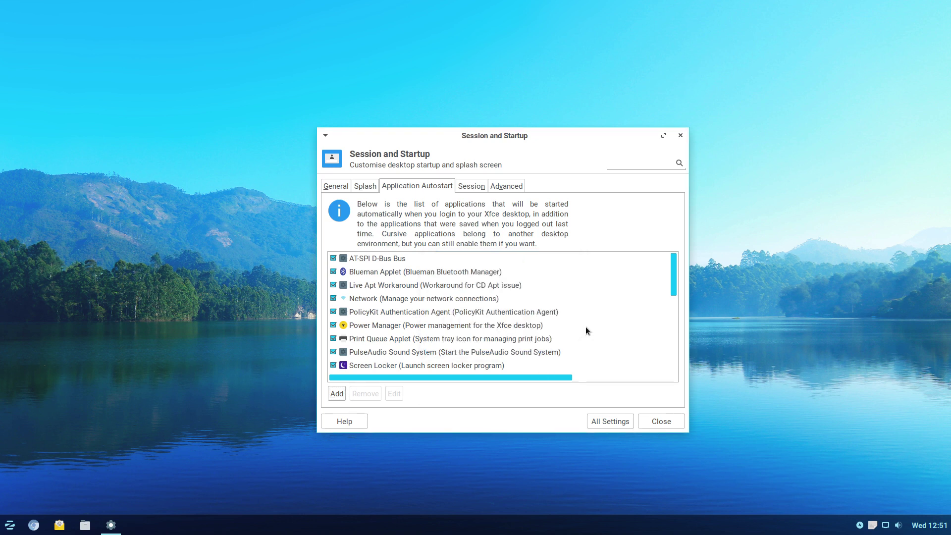
scroll(603, 274, down, 10)
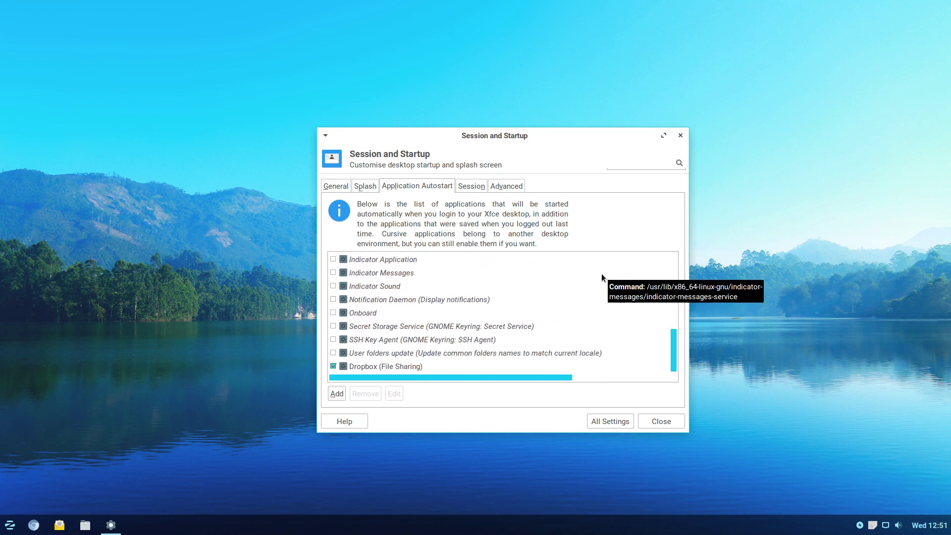
- Verify the Dropbox entry's command reads 'dbus-launch dropbox start' without changes, then close Session and Startup
click(392, 367)
click(397, 393)
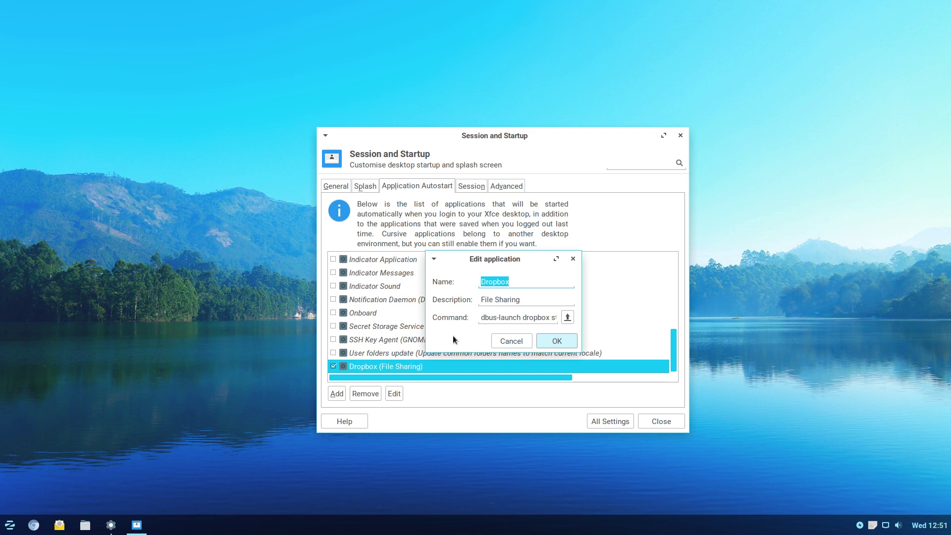
double_click(534, 318)
key(Right)
key(Right)
key(Right)
key(Right)
key(Right)
key(Right)
key(Right)
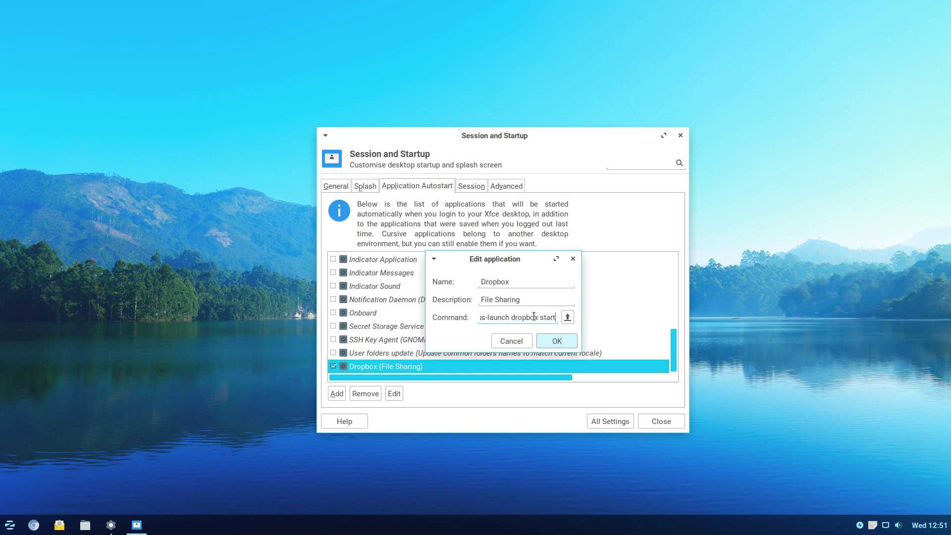
click(513, 341)
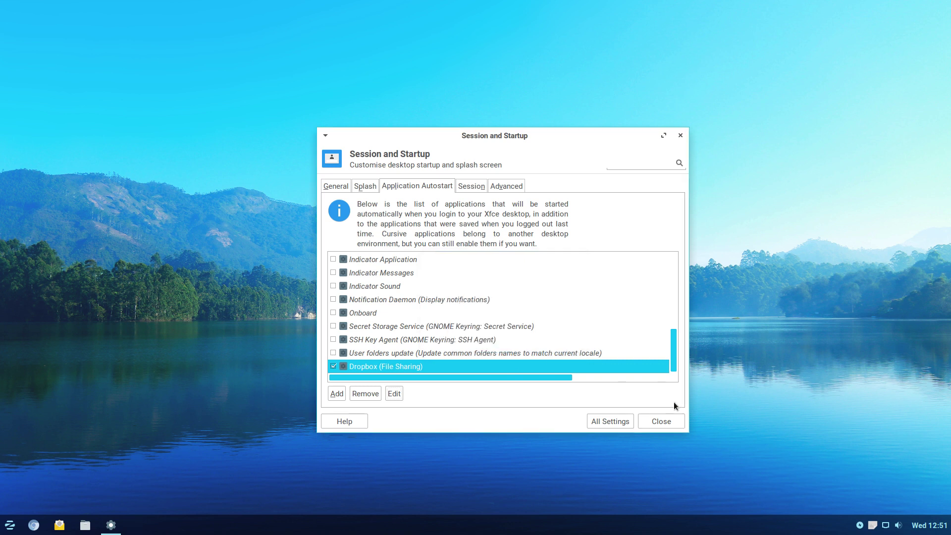
click(669, 420)
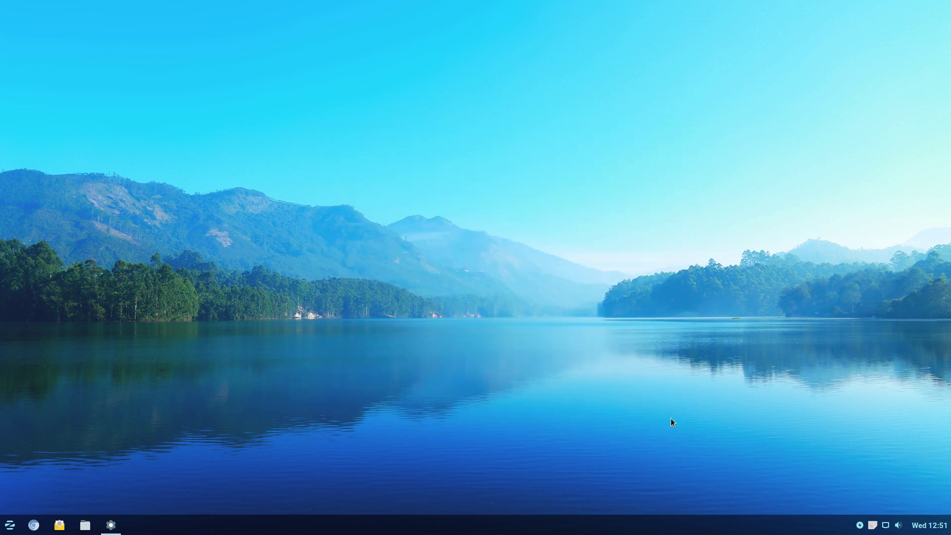
- Log out of Zorin OS from the menu and log back in with the account password
click(9, 529)
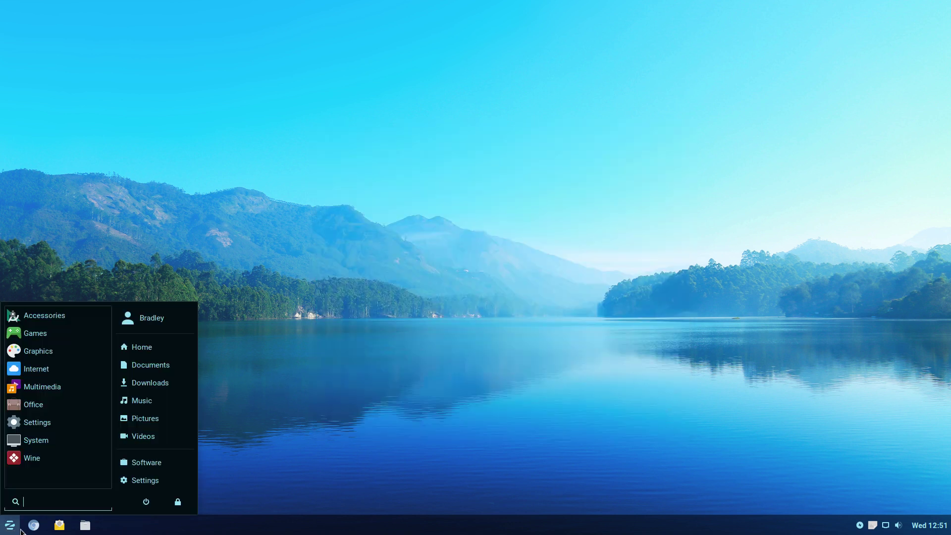
click(145, 501)
click(429, 236)
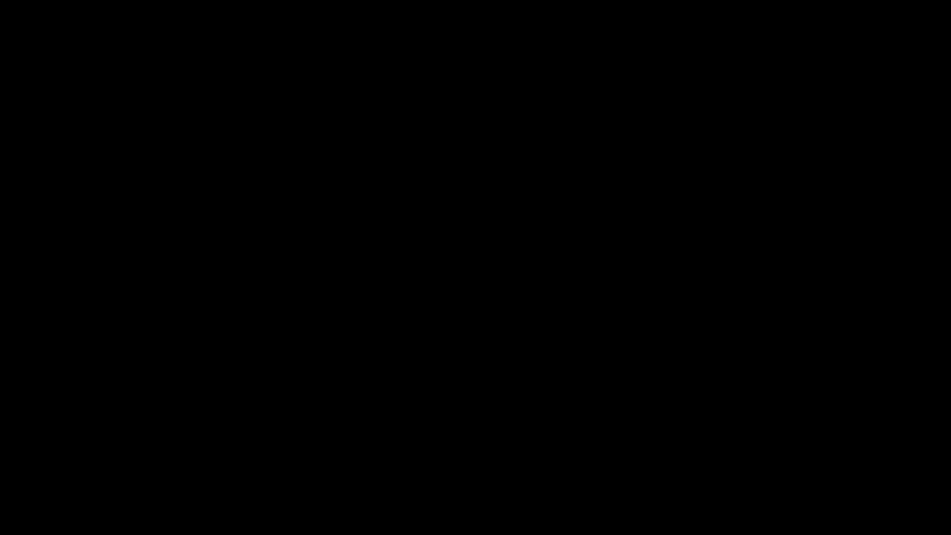
text(••••••••)
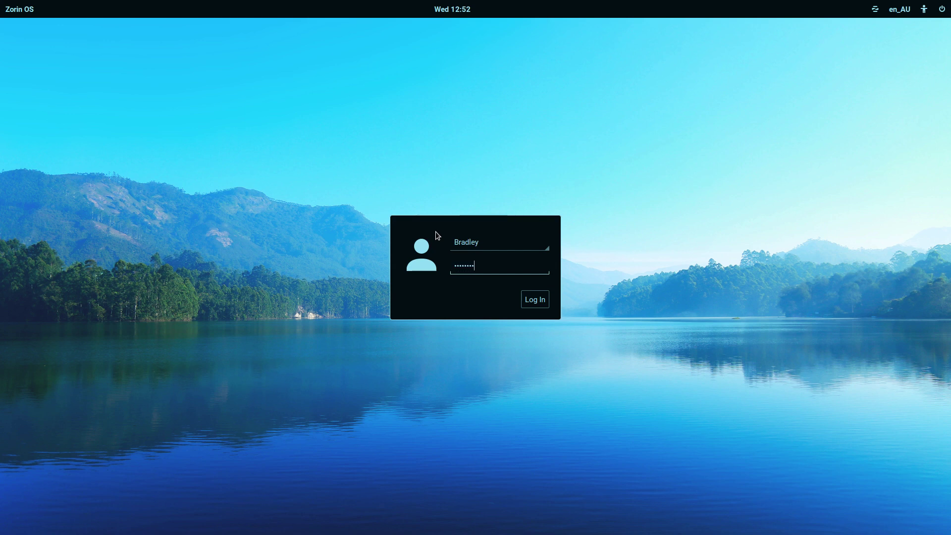
key(Return)
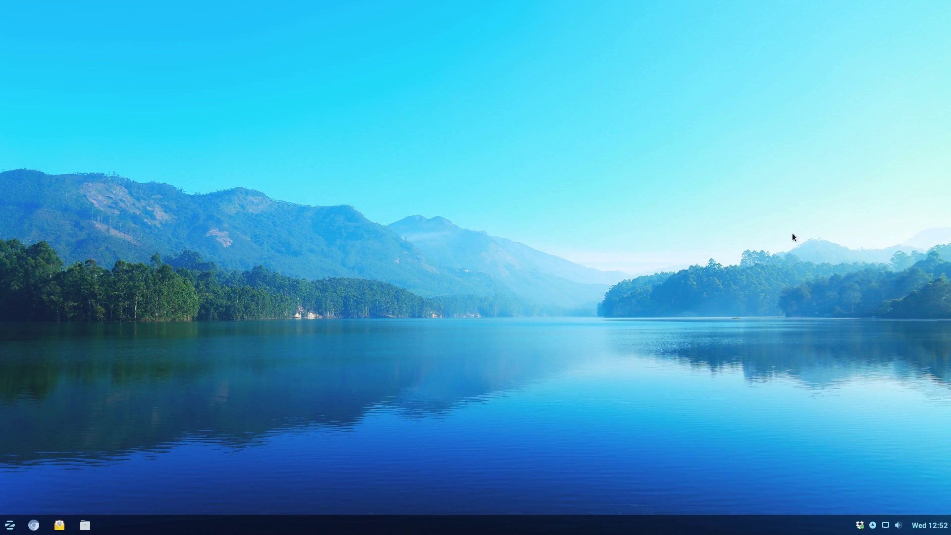
- Find the synced 'New Dropbox Test' folder in the file manager's Dropbox folder and confirm Dropbox is up to date
click(85, 525)
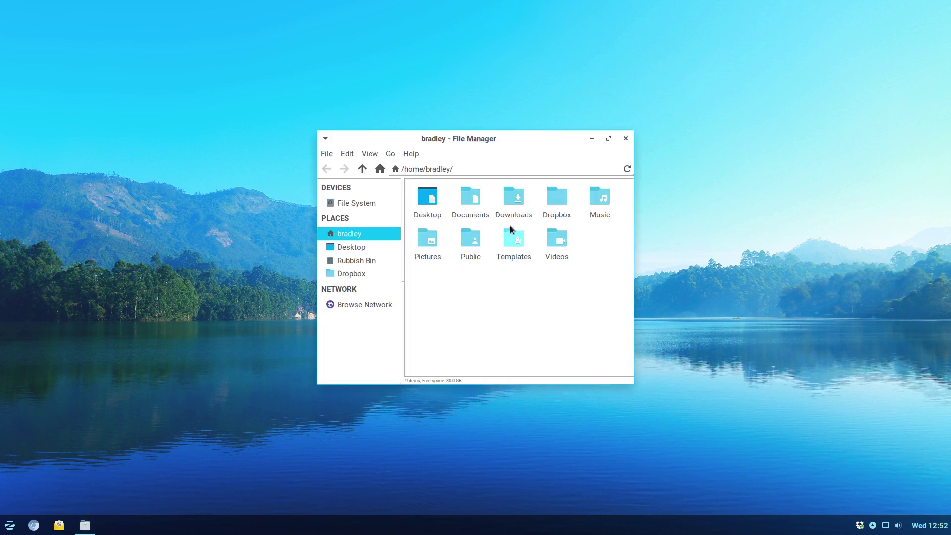
click(355, 277)
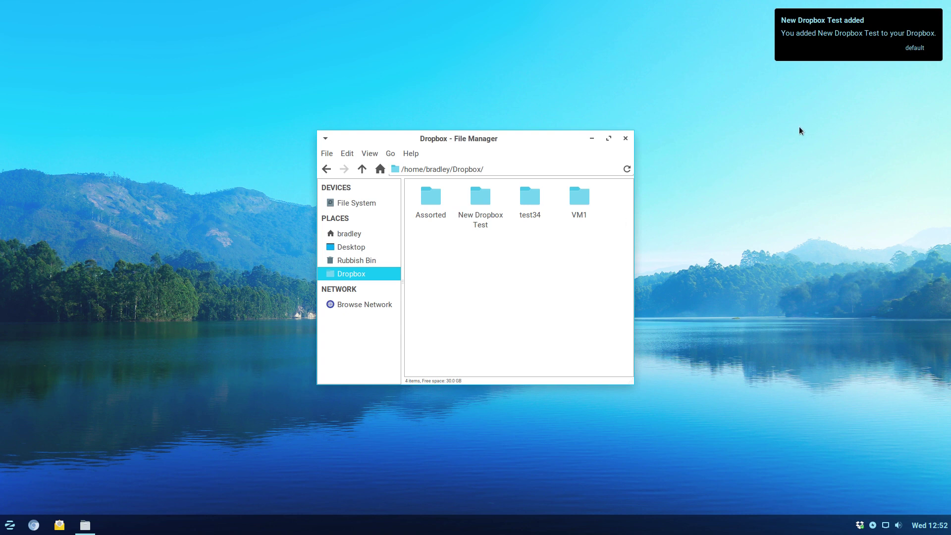
click(480, 206)
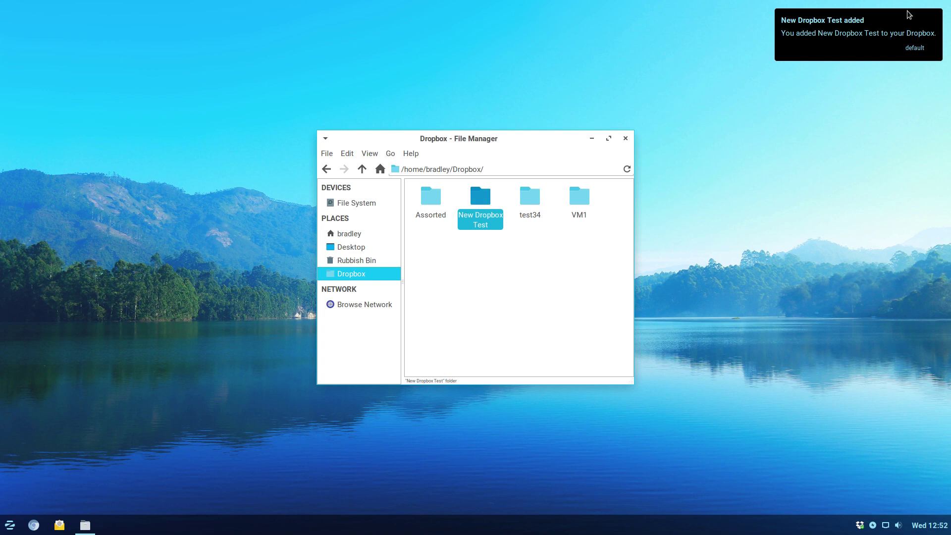
click(861, 525)
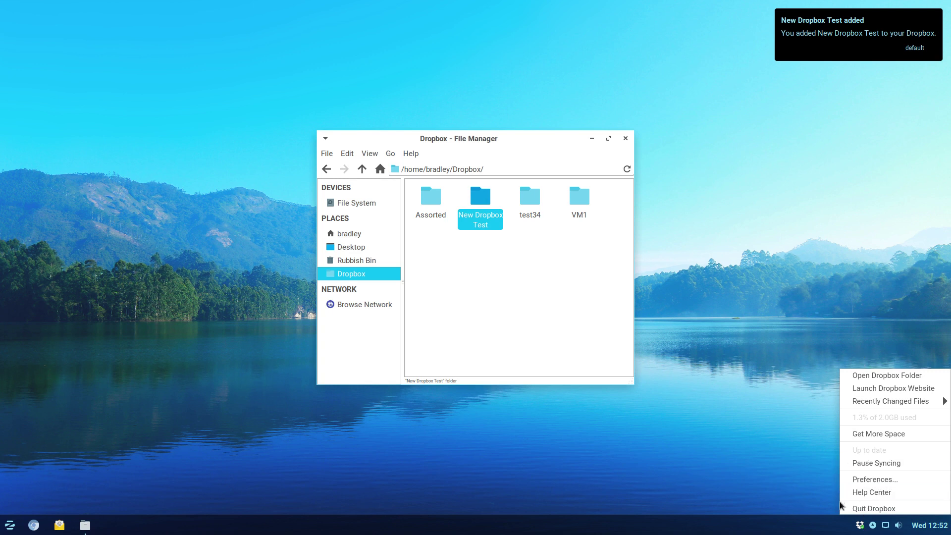